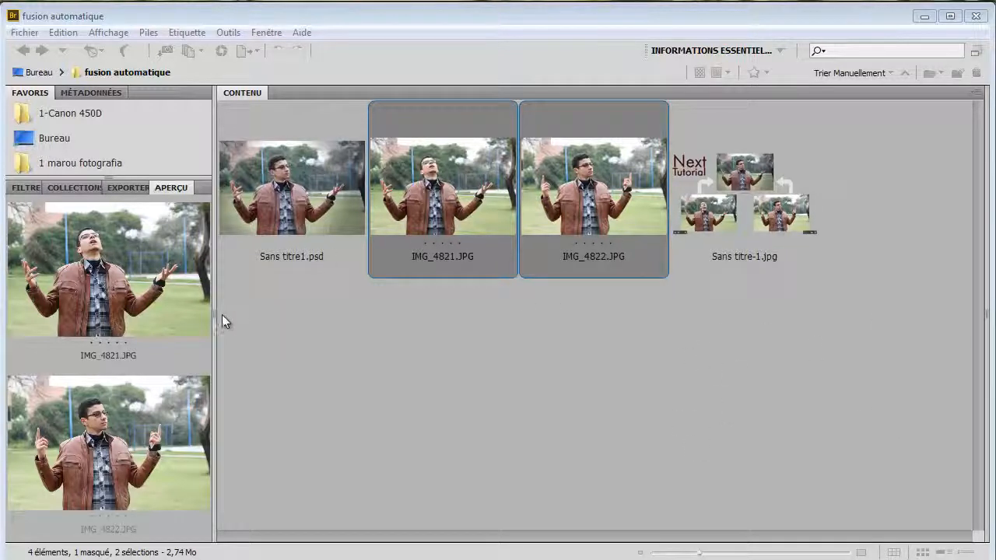
Compare the selected photos IMG_4821.JPG and IMG_4822.JPG in a temporarily enlarged preview.
{"action": "left_click_drag", "start_coordinate": [211, 314], "coordinate": [640, 361]}
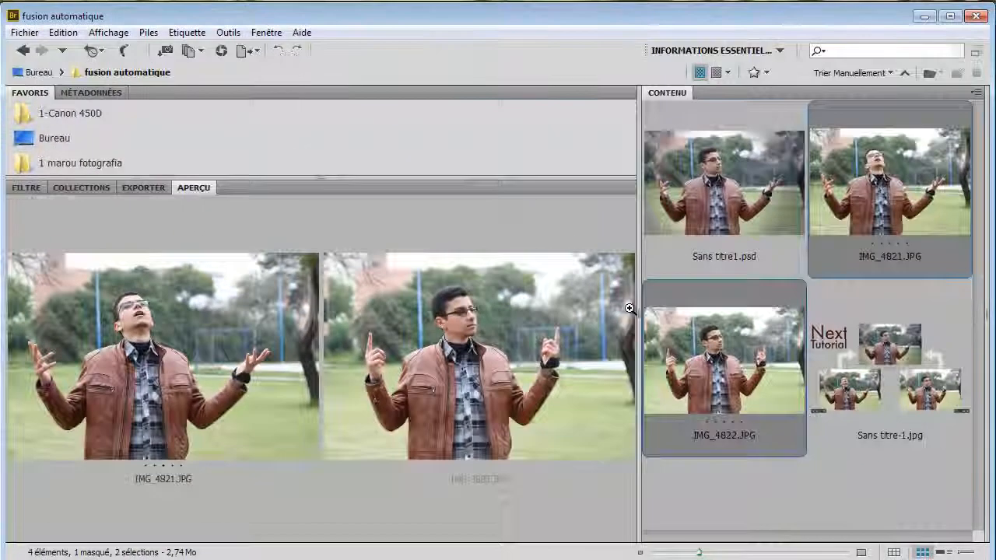
{"action": "left_click_drag", "start_coordinate": [630, 307], "coordinate": [235, 307]}
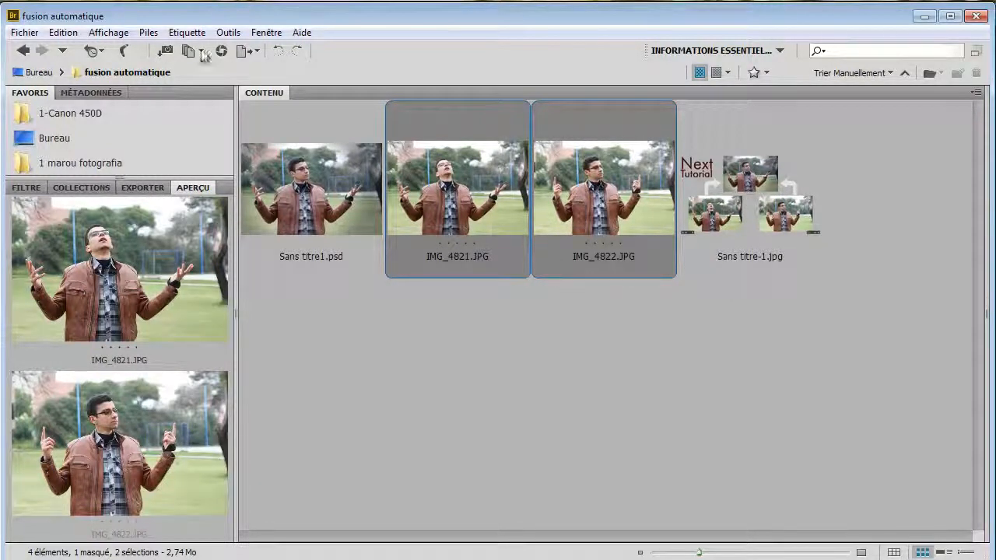
{"action": "left_click", "coordinate": [603, 313]}
{"action": "left_click_drag", "start_coordinate": [603, 313], "coordinate": [410, 128]}
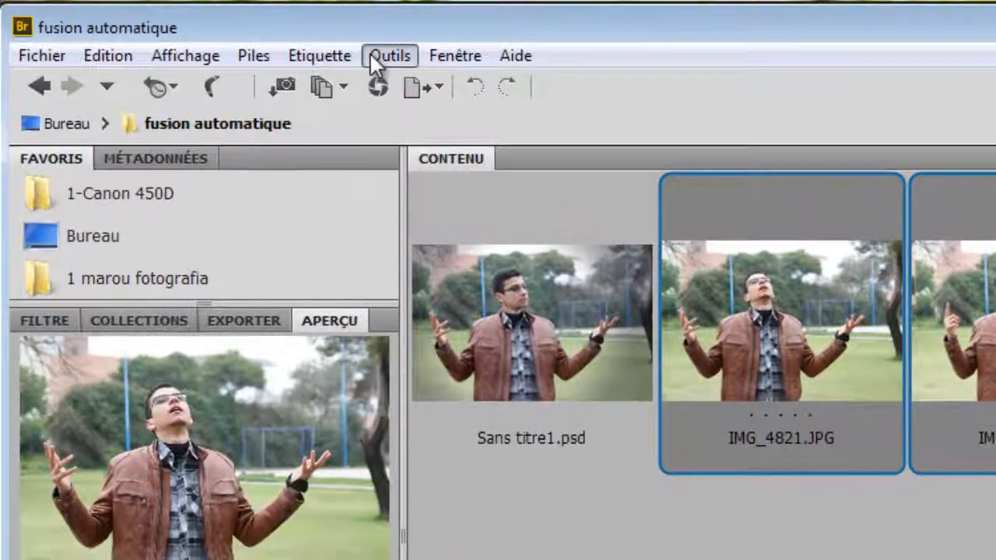
Load the two selected photos, IMG_4821.JPG and IMG_4822.JPG, as layers of one Photoshop document.
{"action": "left_click", "coordinate": [298, 42]}
{"action": "mouse_move", "coordinate": [373, 237]}
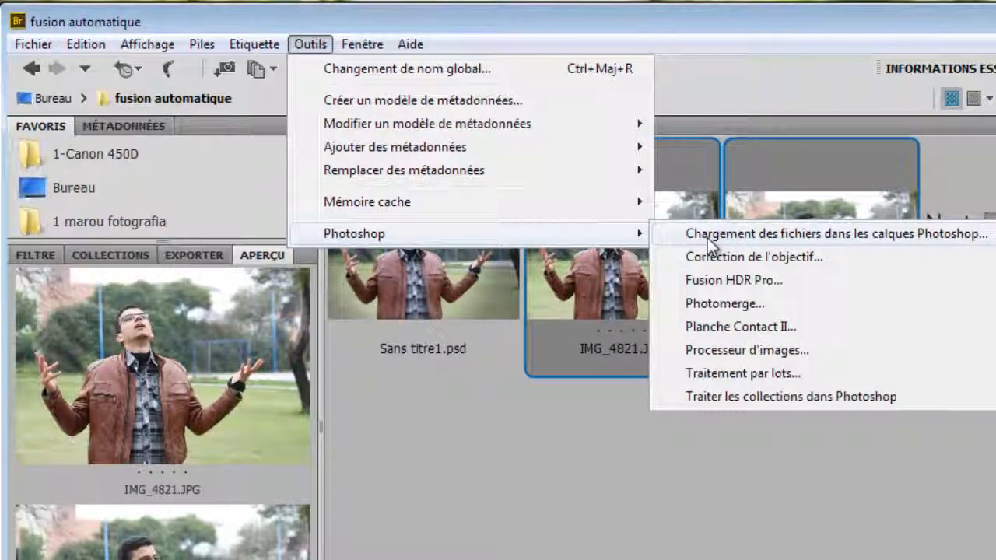
{"action": "left_click", "coordinate": [709, 235]}
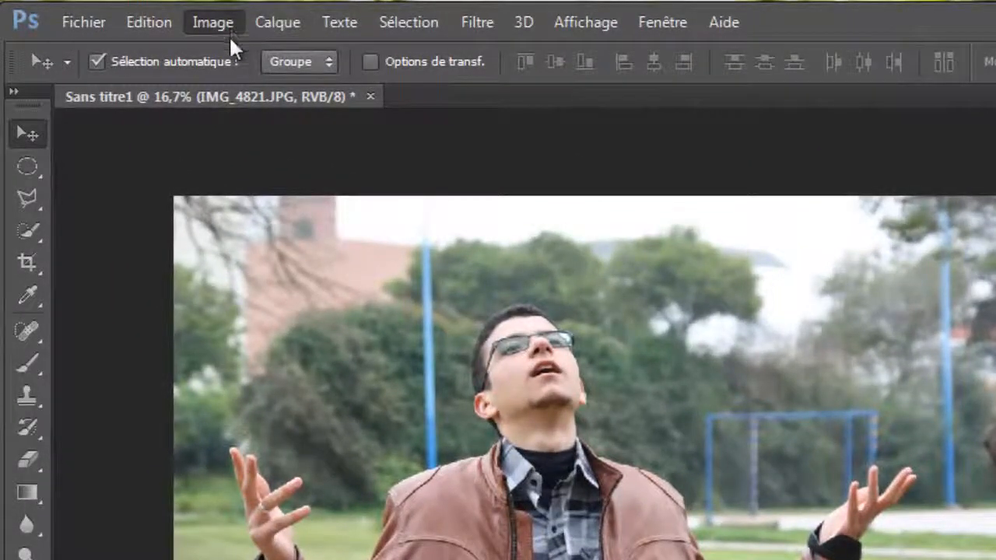
Resize the image to a width of 2000 pixels with proportions kept, and fit it in the window.
{"action": "left_click", "coordinate": [218, 24]}
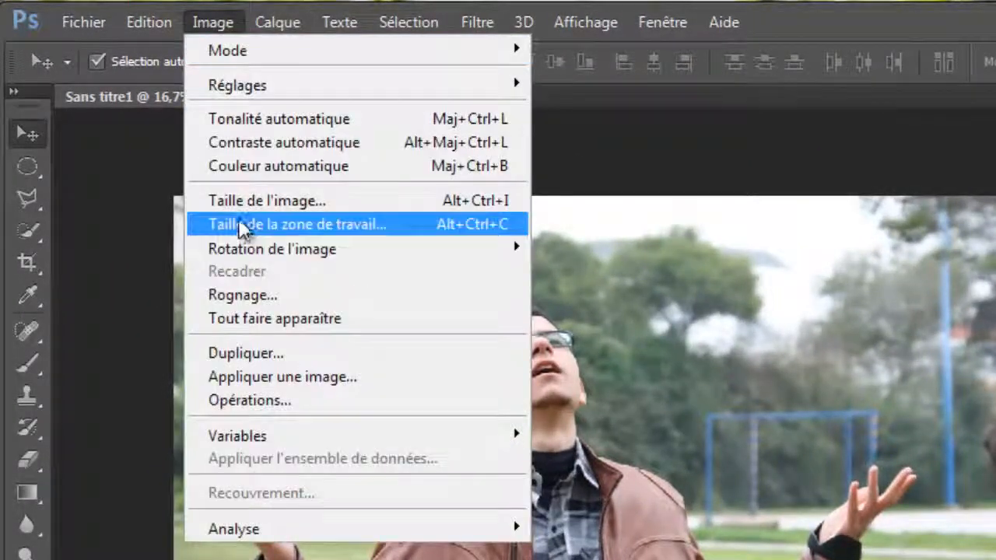
{"action": "left_click", "coordinate": [226, 200]}
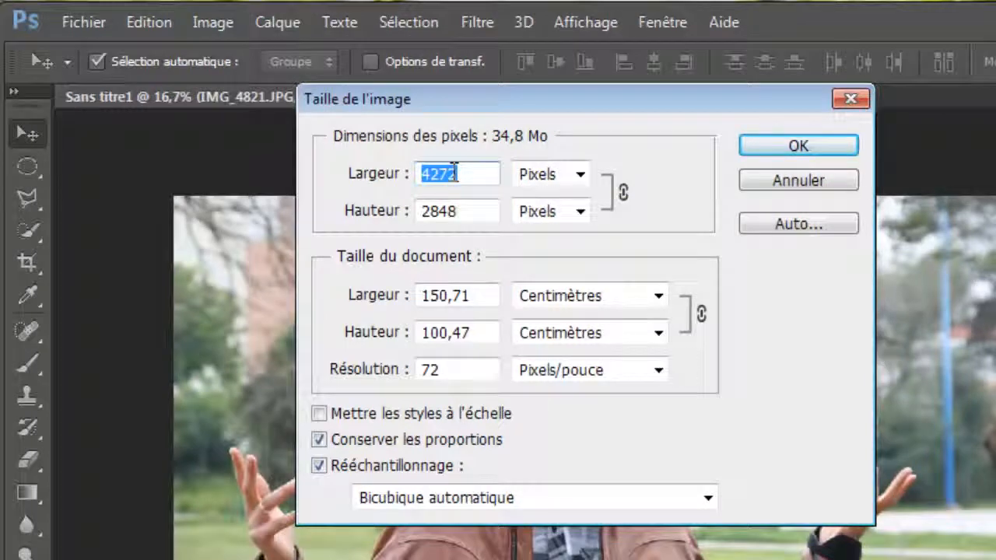
{"action": "type", "text": "2000"}
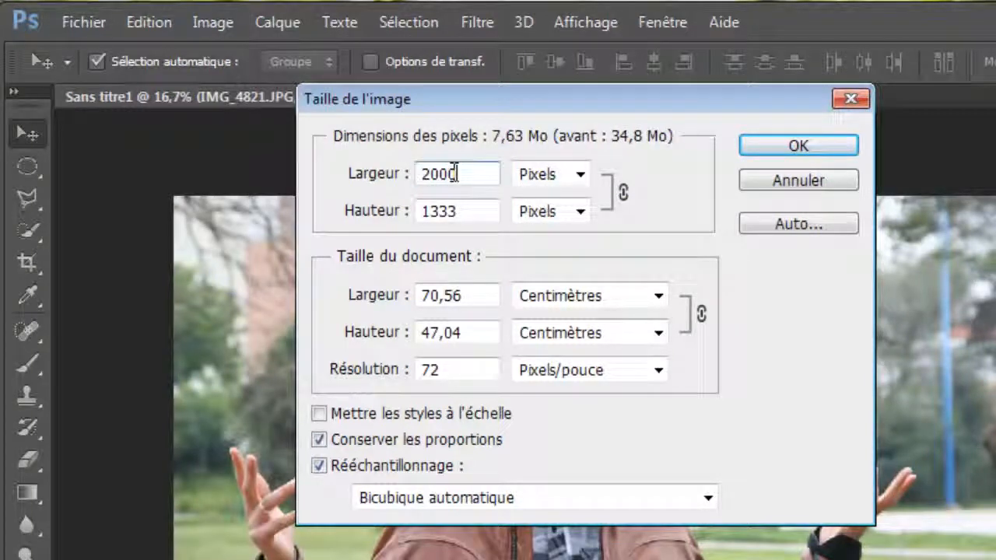
{"action": "key", "text": "Return"}
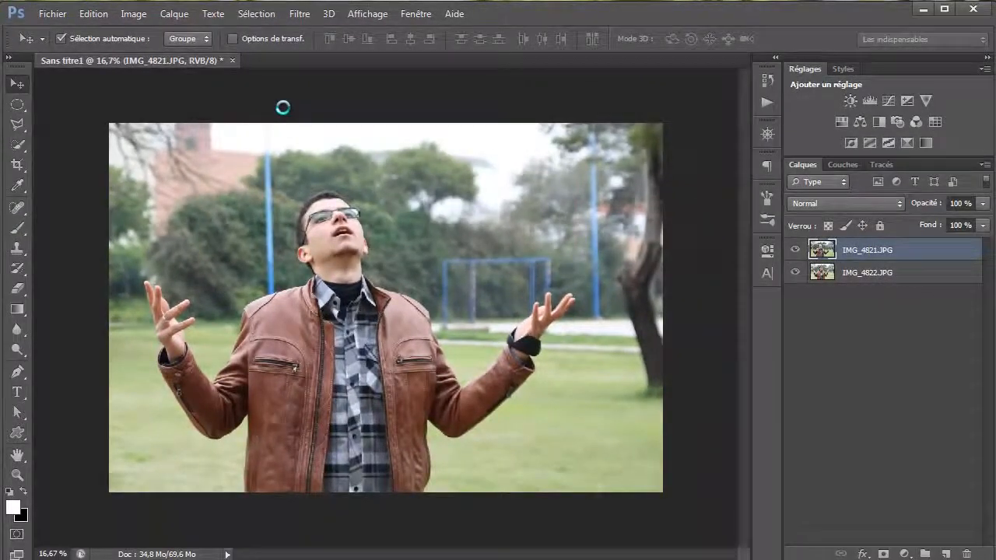
{"action": "key", "text": "ctrl+0"}
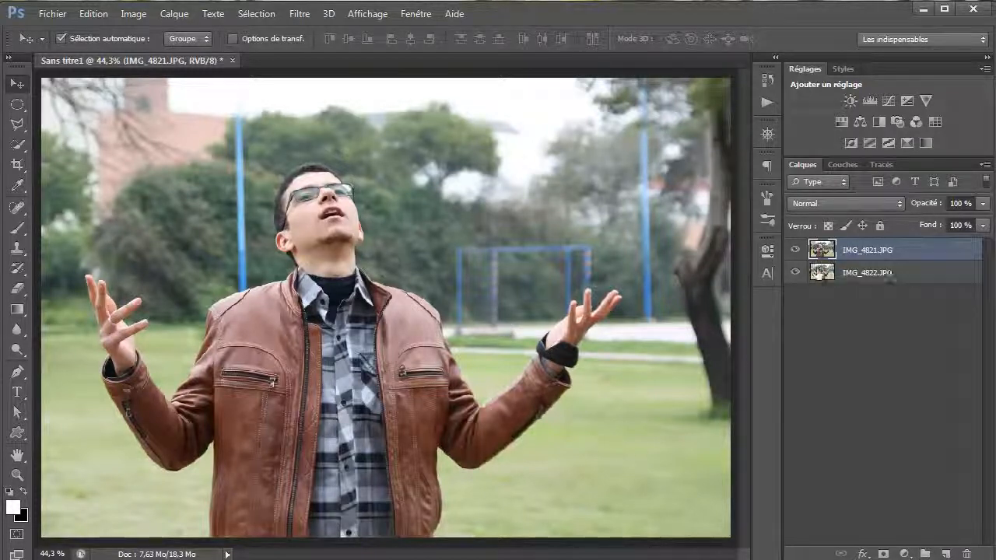
Auto-align the IMG_4821.JPG and IMG_4822.JPG layers using the Automatique projection.
{"action": "left_click", "coordinate": [796, 251]}
{"action": "left_click", "coordinate": [796, 251]}
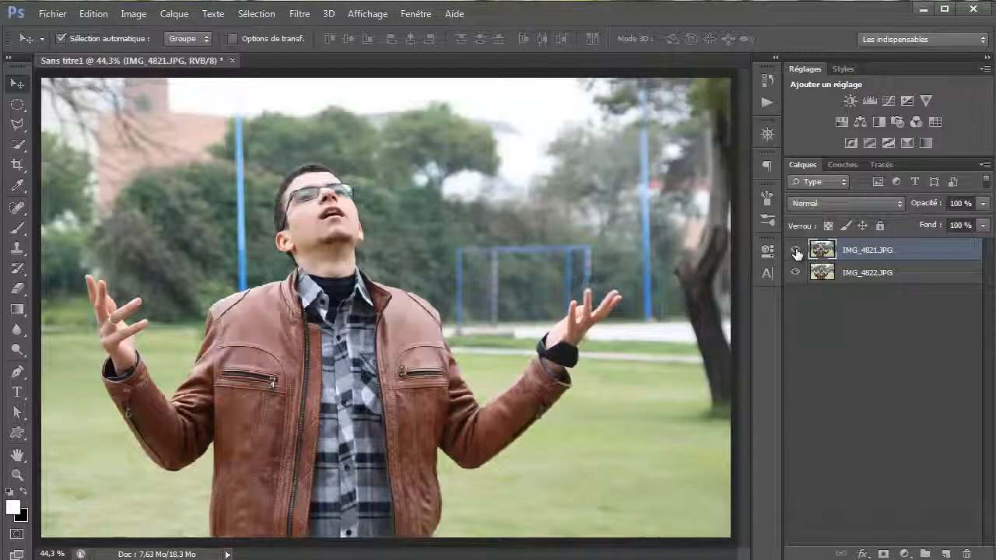
{"action": "left_click", "coordinate": [943, 274], "text": "shift"}
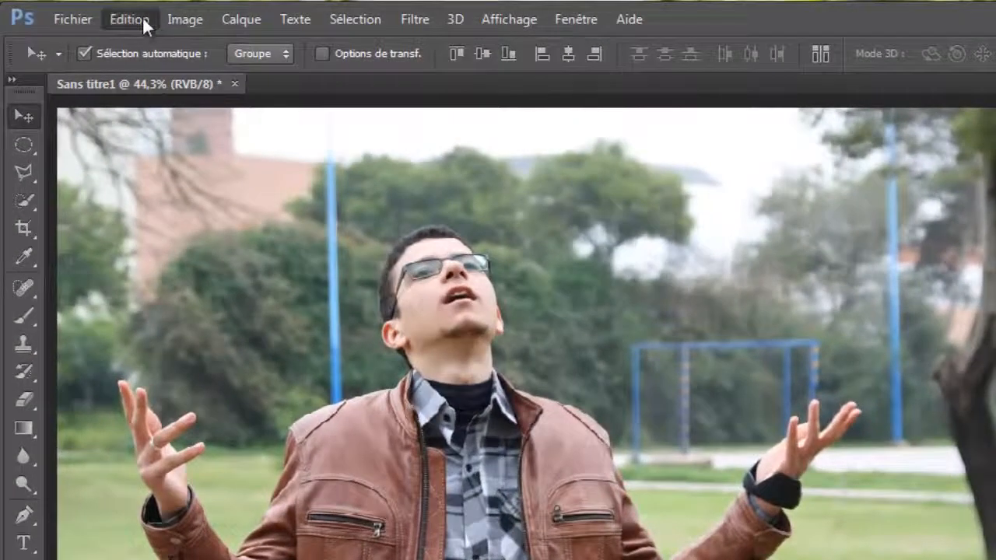
{"action": "left_click", "coordinate": [143, 18]}
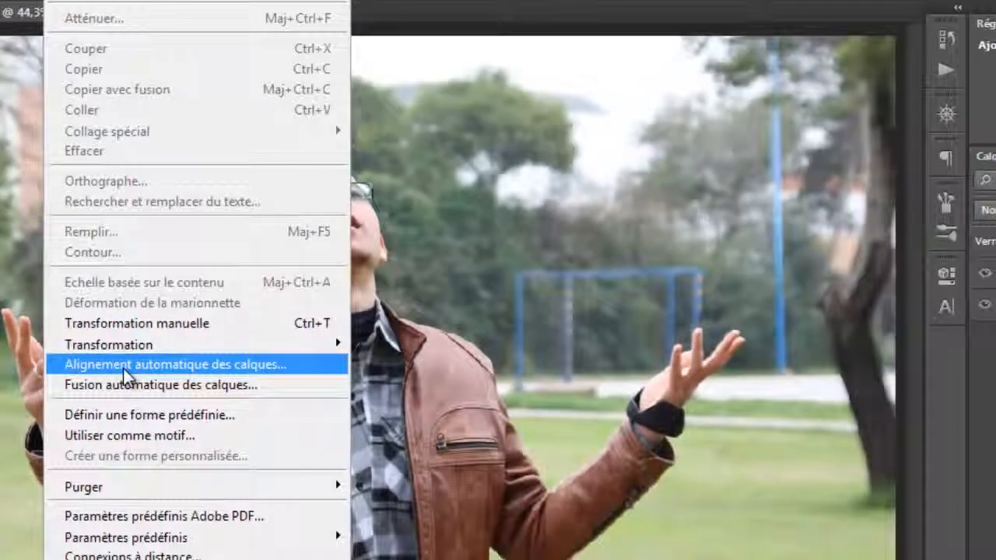
{"action": "left_click", "coordinate": [123, 368]}
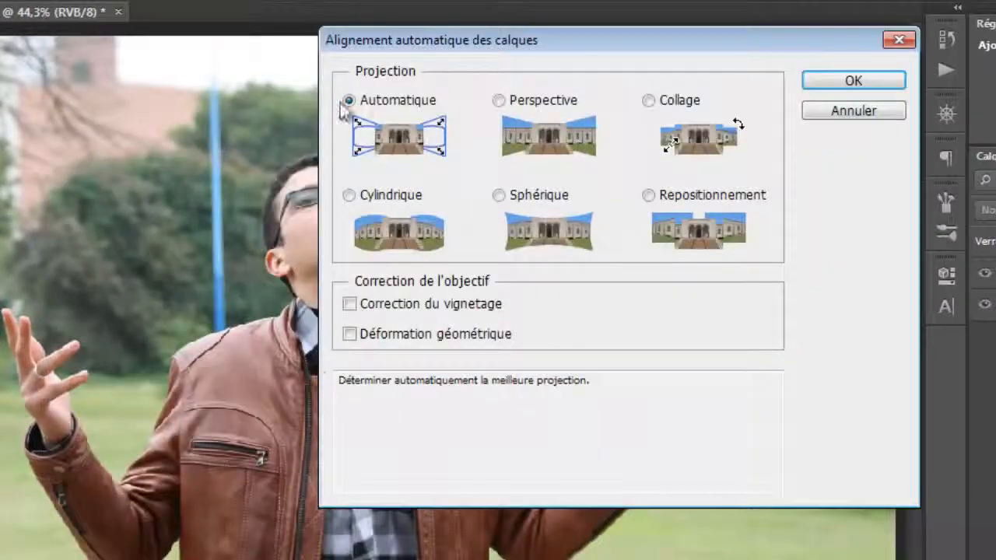
{"action": "left_click", "coordinate": [824, 86]}
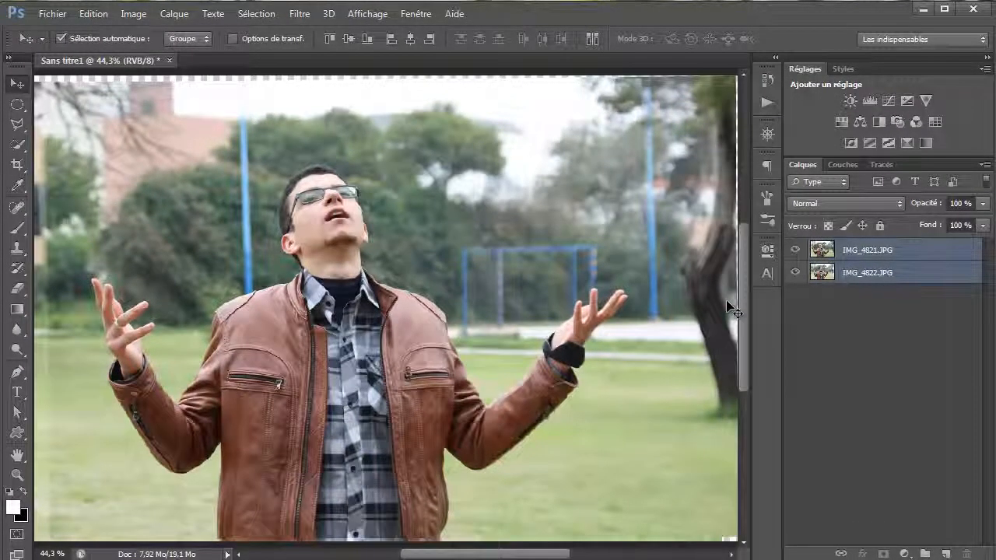
{"action": "key", "text": "ctrl+0"}
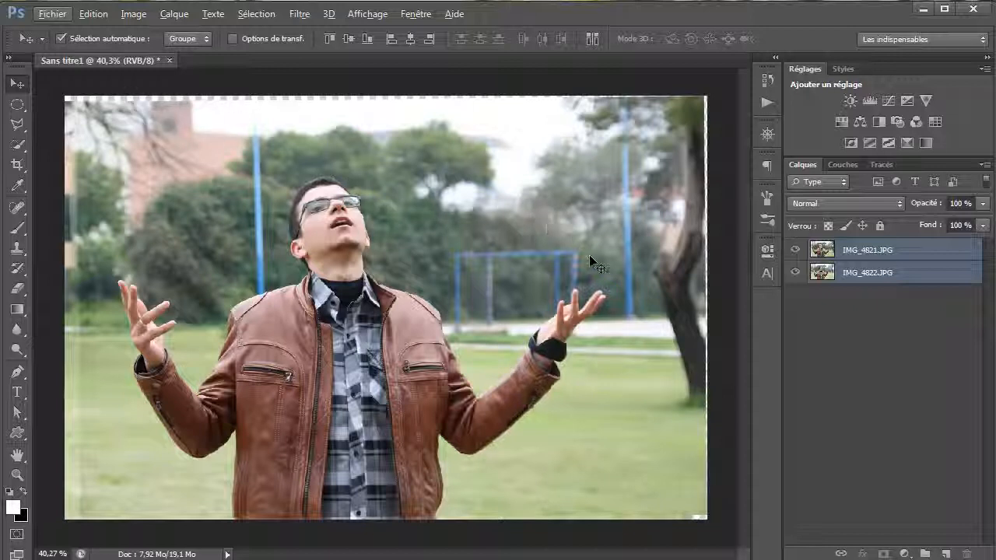
Compare the two aligned photos by repeatedly hiding and showing the IMG_4821.JPG layer.
{"action": "left_click", "coordinate": [796, 253]}
{"action": "left_click", "coordinate": [796, 253]}
{"action": "left_click", "coordinate": [796, 253]}
{"action": "left_click", "coordinate": [795, 253]}
{"action": "left_click", "coordinate": [796, 252]}
{"action": "left_click", "coordinate": [795, 253]}
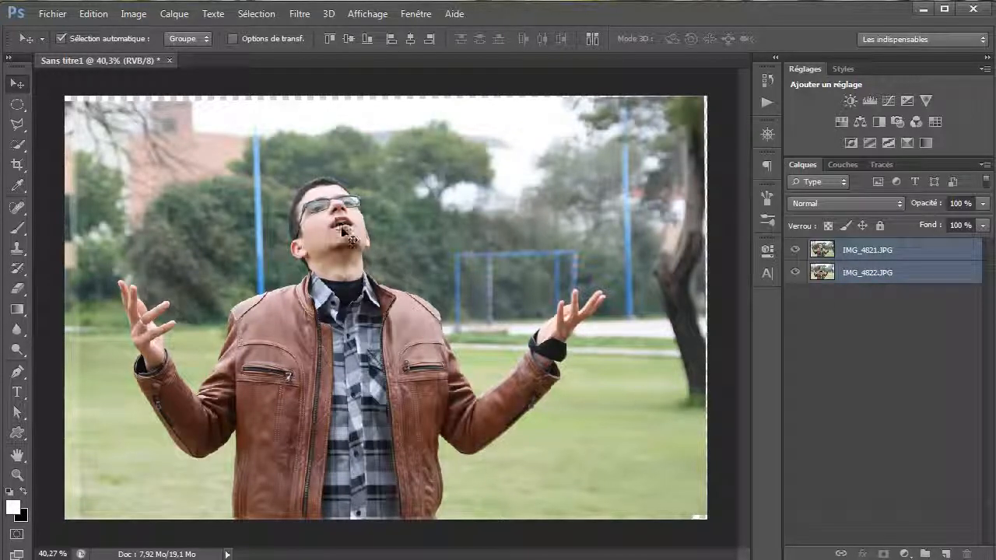
Add a layer mask to the IMG_4821.JPG layer and ready the Brush with black (000000) as the foreground colour.
{"action": "left_click", "coordinate": [858, 250]}
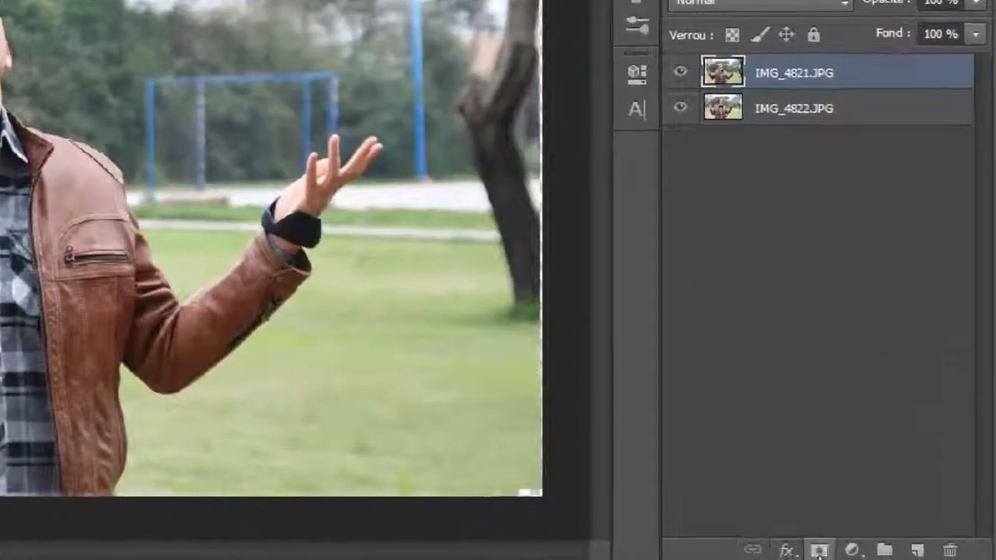
{"action": "left_click", "coordinate": [819, 551]}
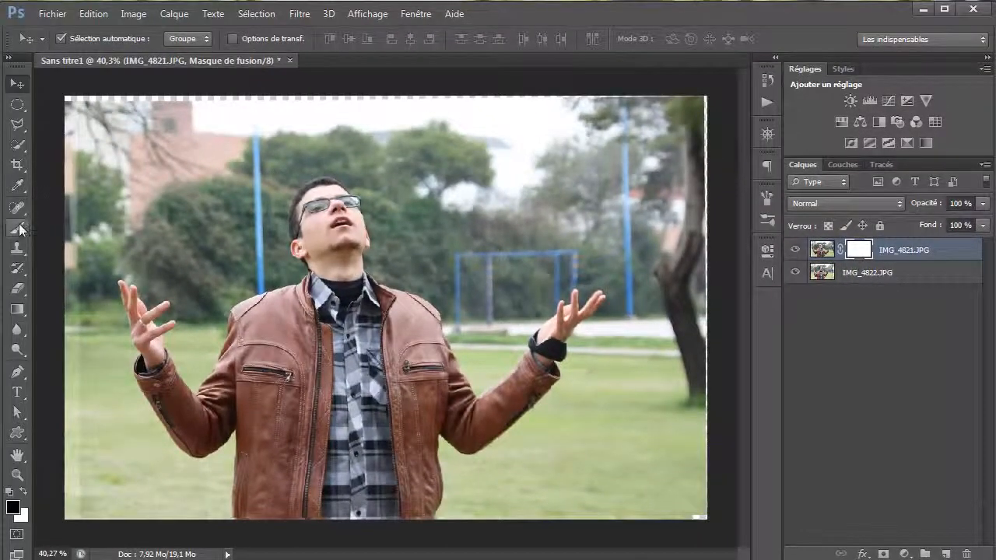
{"action": "left_click", "coordinate": [19, 228]}
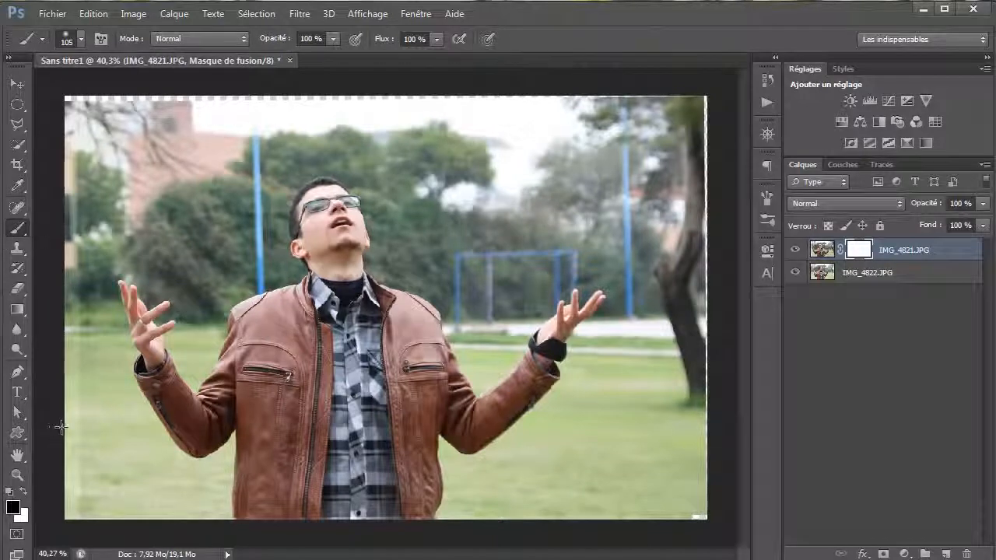
{"action": "left_click", "coordinate": [12, 507]}
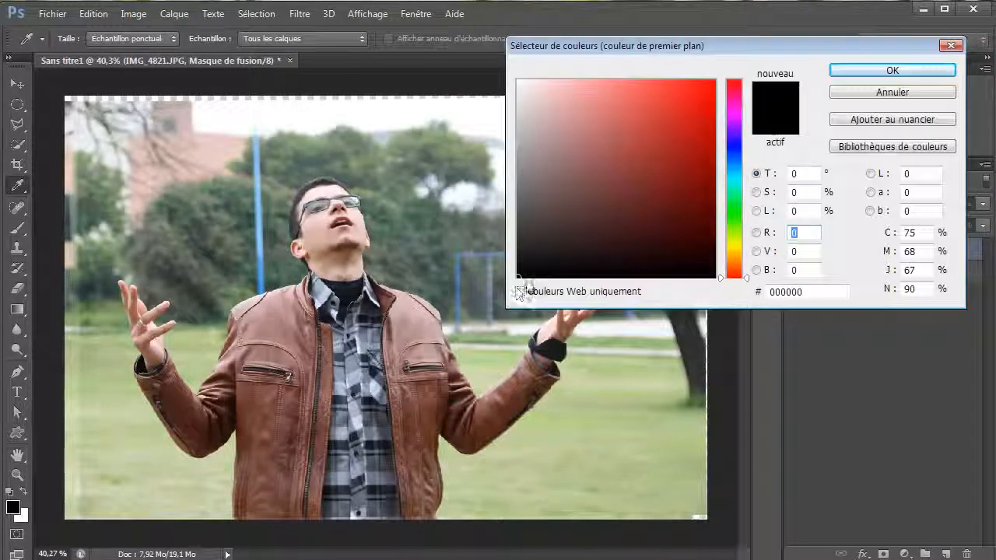
{"action": "left_click", "coordinate": [893, 70]}
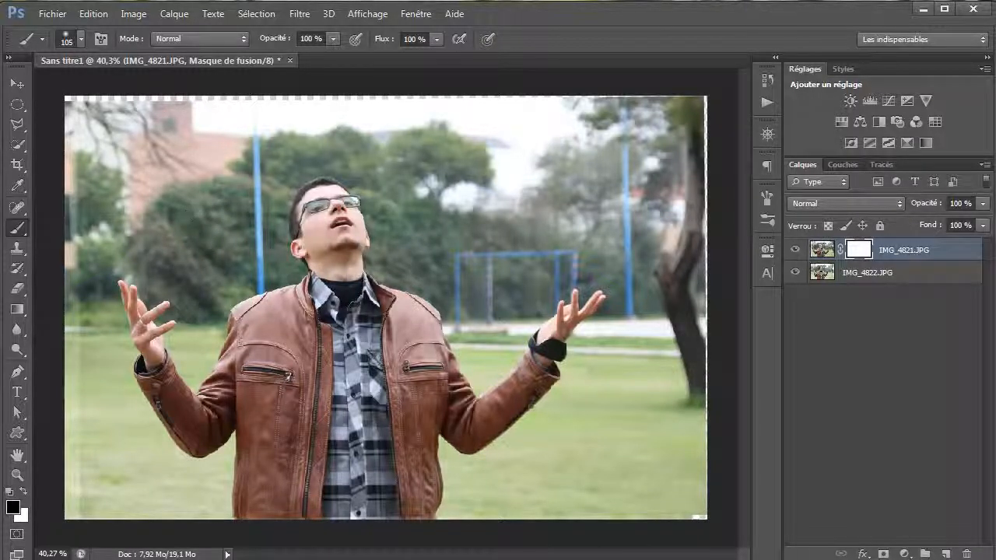
Paint black over the man's head on the IMG_4821.JPG mask, enlarging the brush to 127 px.
{"action": "mouse_move", "coordinate": [342, 235]}
{"action": "left_mouse_down"}
{"action": "mouse_move", "coordinate": [354, 227]}
{"action": "mouse_move", "coordinate": [335, 228]}
{"action": "mouse_move", "coordinate": [343, 225]}
{"action": "mouse_move", "coordinate": [319, 195]}
{"action": "mouse_move", "coordinate": [300, 207]}
{"action": "mouse_move", "coordinate": [302, 237]}
{"action": "mouse_move", "coordinate": [308, 230]}
{"action": "left_mouse_up"}
{"action": "right_click", "coordinate": [313, 221]}
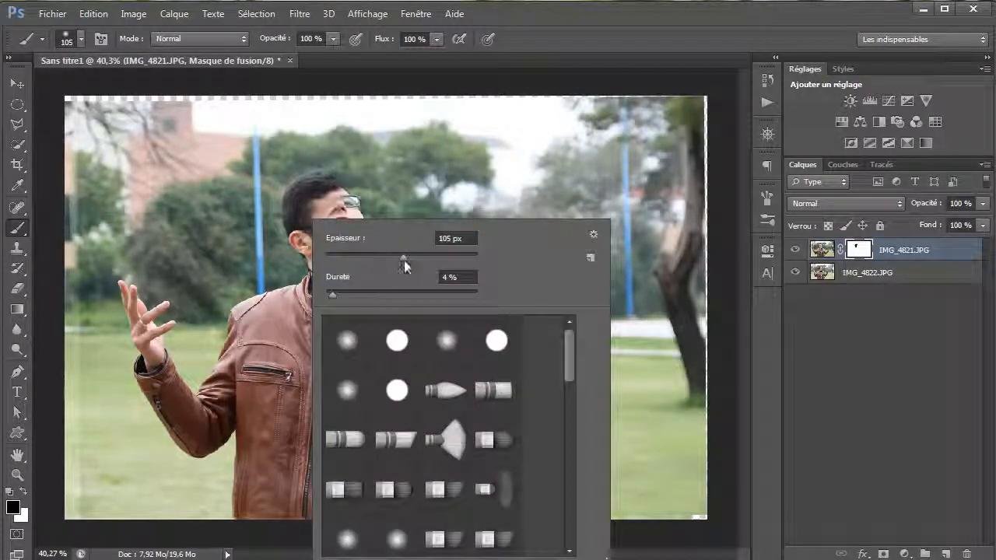
{"action": "left_click_drag", "start_coordinate": [403, 257], "coordinate": [417, 255]}
{"action": "left_click", "coordinate": [501, 15]}
{"action": "mouse_move", "coordinate": [342, 228]}
{"action": "left_mouse_down"}
{"action": "mouse_move", "coordinate": [336, 189]}
{"action": "mouse_move", "coordinate": [355, 177]}
{"action": "mouse_move", "coordinate": [359, 259]}
{"action": "mouse_move", "coordinate": [315, 270]}
{"action": "mouse_move", "coordinate": [398, 274]}
{"action": "left_mouse_up"}
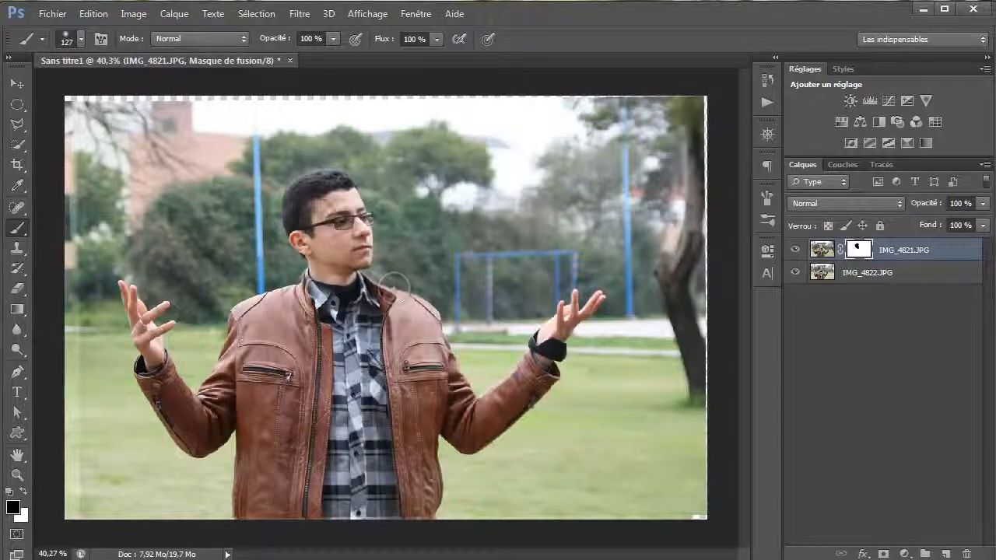
Extend the black mask painting down over the man's neck, shirt collar and upper shirt.
{"action": "scroll", "coordinate": [375, 367], "scroll_direction": "up", "scroll_amount": 8}
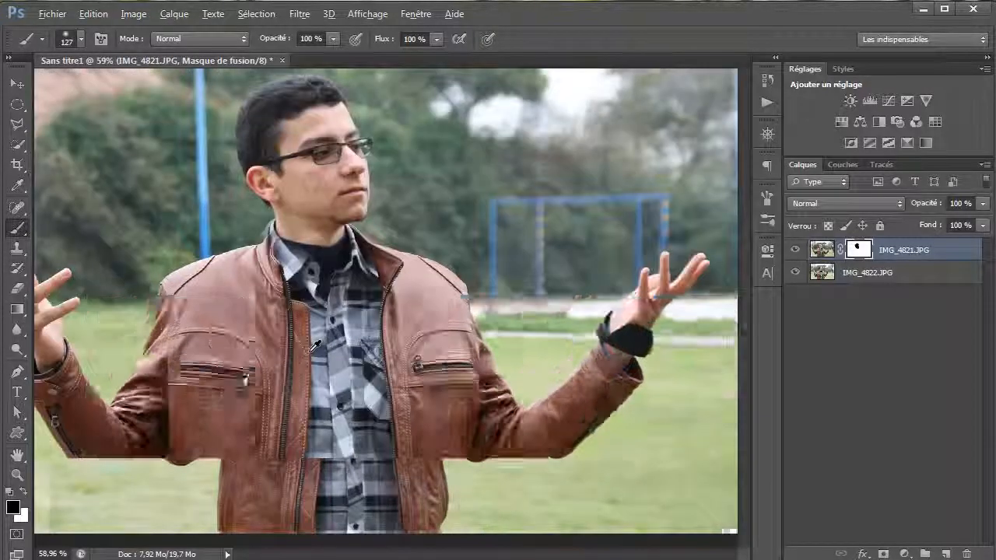
{"action": "left_click_drag", "start_coordinate": [287, 301], "coordinate": [360, 370]}
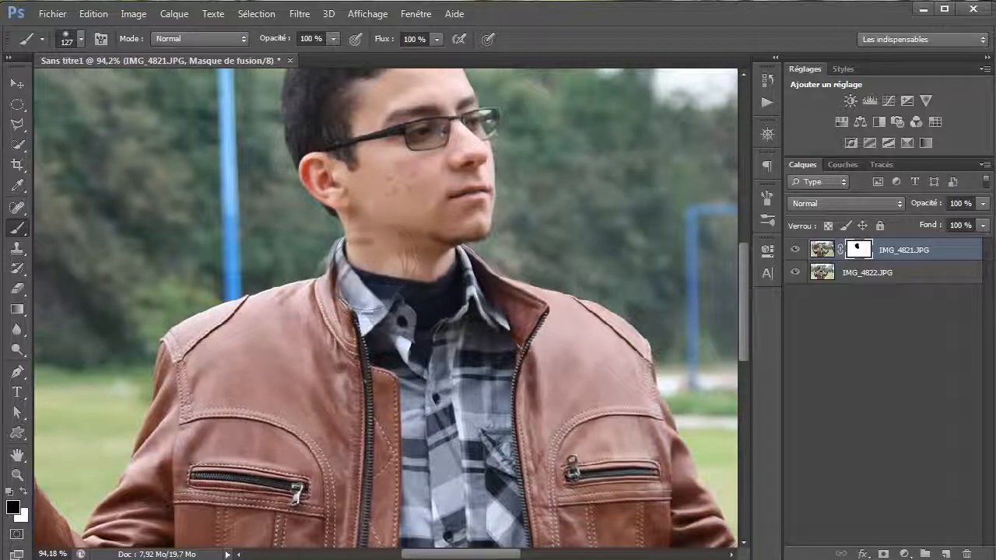
{"action": "mouse_move", "coordinate": [327, 294]}
{"action": "left_mouse_down"}
{"action": "mouse_move", "coordinate": [414, 344]}
{"action": "mouse_move", "coordinate": [452, 331]}
{"action": "mouse_move", "coordinate": [462, 295]}
{"action": "mouse_move", "coordinate": [478, 326]}
{"action": "mouse_move", "coordinate": [521, 311]}
{"action": "mouse_move", "coordinate": [539, 341]}
{"action": "mouse_move", "coordinate": [452, 382]}
{"action": "left_mouse_up"}
{"action": "mouse_move", "coordinate": [457, 311]}
{"action": "left_mouse_down"}
{"action": "mouse_move", "coordinate": [509, 436]}
{"action": "mouse_move", "coordinate": [451, 260]}
{"action": "left_mouse_up"}
{"action": "mouse_move", "coordinate": [481, 396]}
{"action": "left_mouse_down"}
{"action": "mouse_move", "coordinate": [469, 476]}
{"action": "mouse_move", "coordinate": [448, 355]}
{"action": "mouse_move", "coordinate": [447, 411]}
{"action": "mouse_move", "coordinate": [471, 443]}
{"action": "mouse_move", "coordinate": [405, 444]}
{"action": "mouse_move", "coordinate": [354, 420]}
{"action": "mouse_move", "coordinate": [287, 354]}
{"action": "left_mouse_up"}
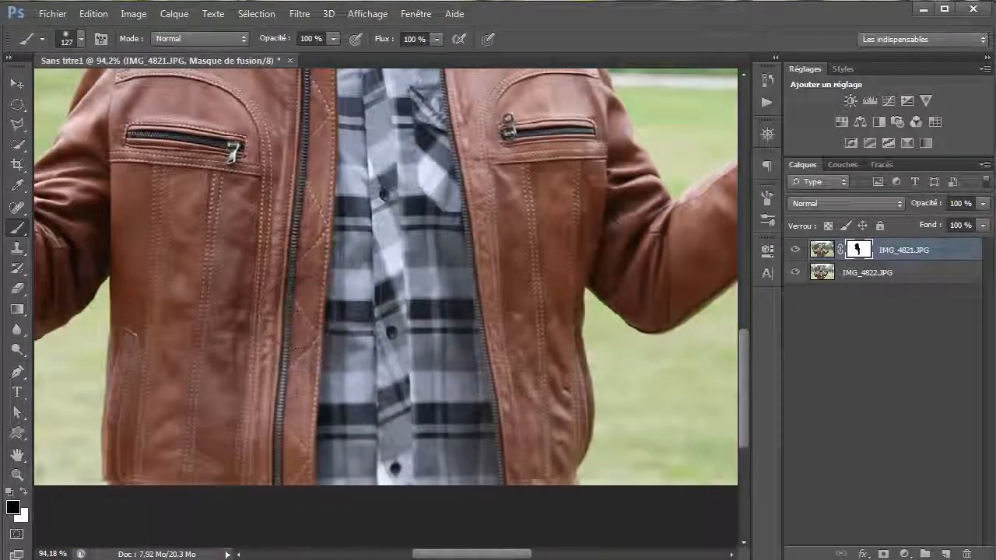
Set the brush hardness to 7 %, keeping the 127 px size.
{"action": "scroll", "coordinate": [296, 354], "scroll_direction": "up", "scroll_amount": 3}
{"action": "right_click", "coordinate": [321, 353]}
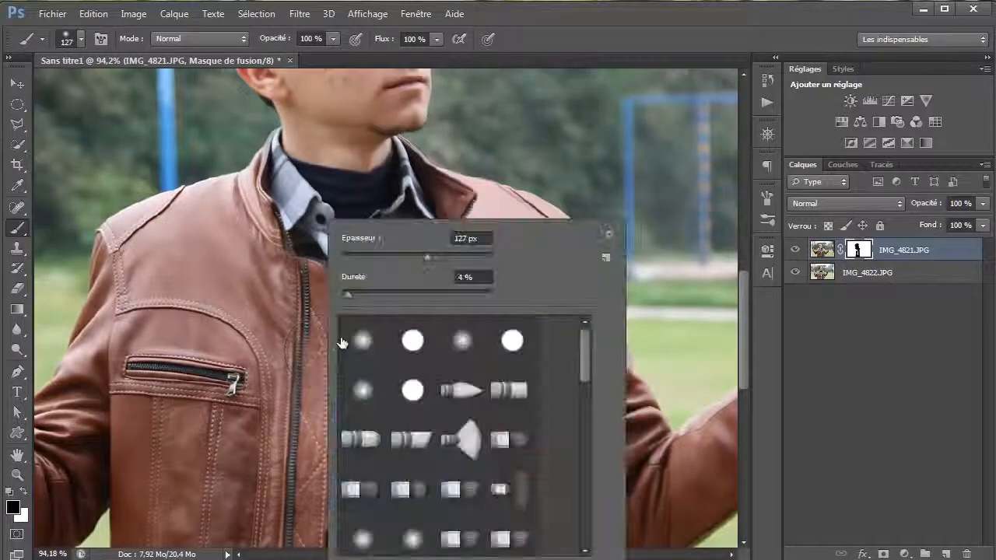
{"action": "left_click", "coordinate": [349, 294]}
{"action": "left_click_drag", "start_coordinate": [349, 294], "coordinate": [351, 294]}
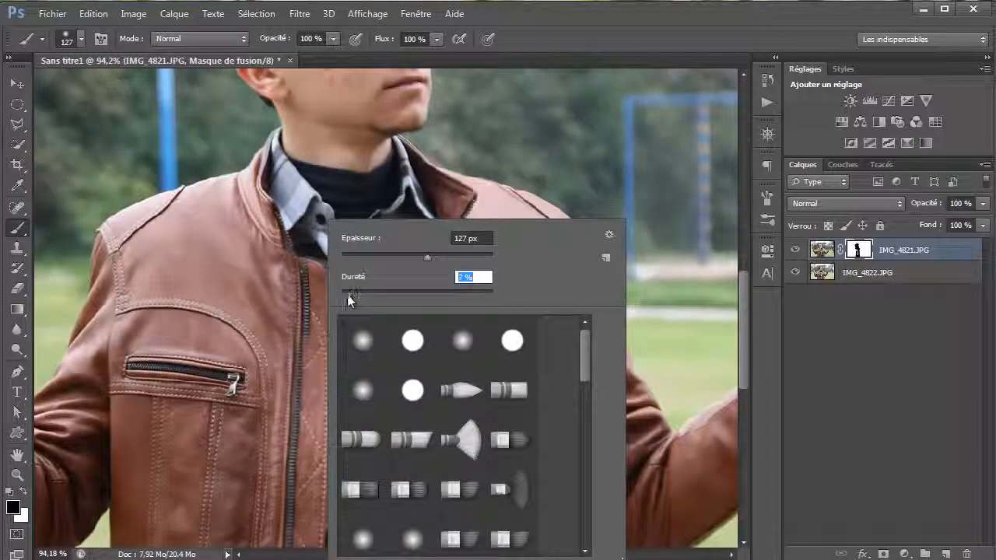
{"action": "key", "text": "Return"}
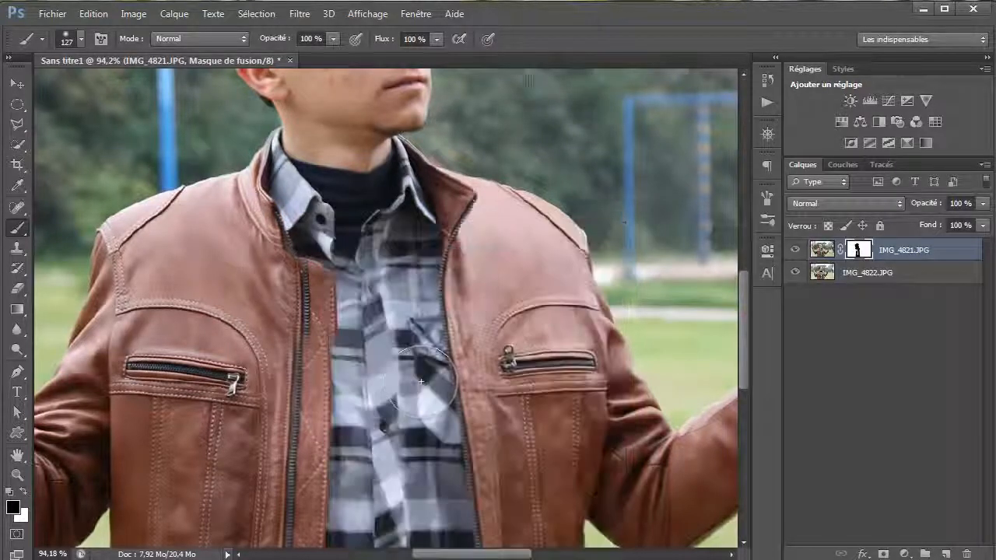
Paint the mask black over the rest of the plaid shirt down to the image's lower edge and check the whole composite.
{"action": "mouse_move", "coordinate": [376, 397]}
{"action": "left_mouse_down"}
{"action": "mouse_move", "coordinate": [311, 327]}
{"action": "mouse_move", "coordinate": [292, 265]}
{"action": "mouse_move", "coordinate": [250, 230]}
{"action": "left_mouse_up"}
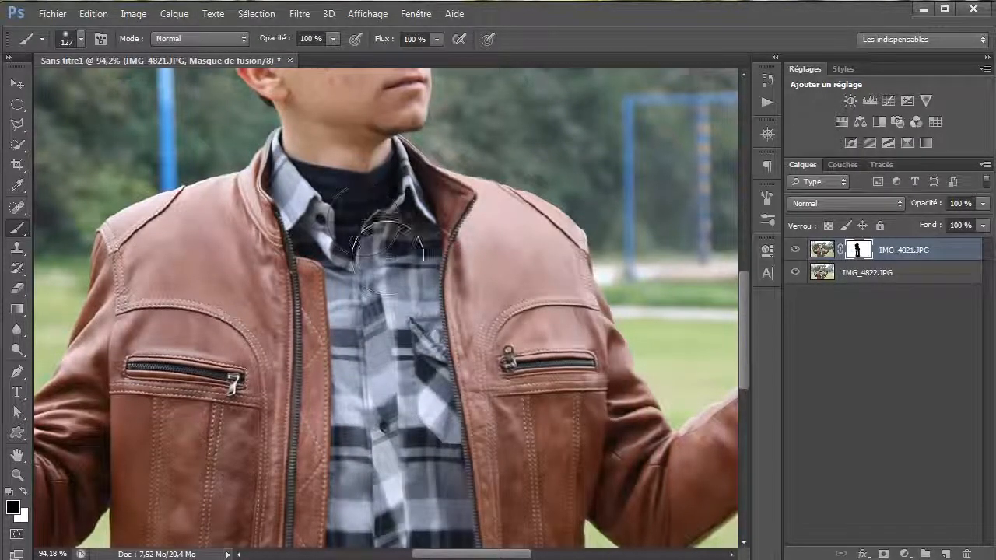
{"action": "scroll", "coordinate": [366, 195], "scroll_direction": "down", "scroll_amount": 3}
{"action": "left_click_drag", "start_coordinate": [379, 383], "coordinate": [369, 242]}
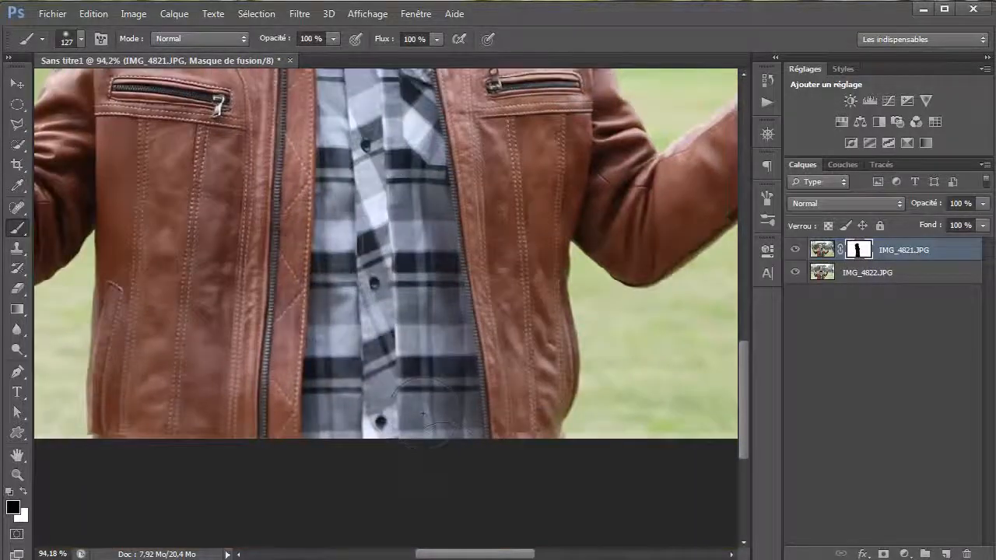
{"action": "scroll", "coordinate": [422, 418], "scroll_direction": "up", "scroll_amount": 10}
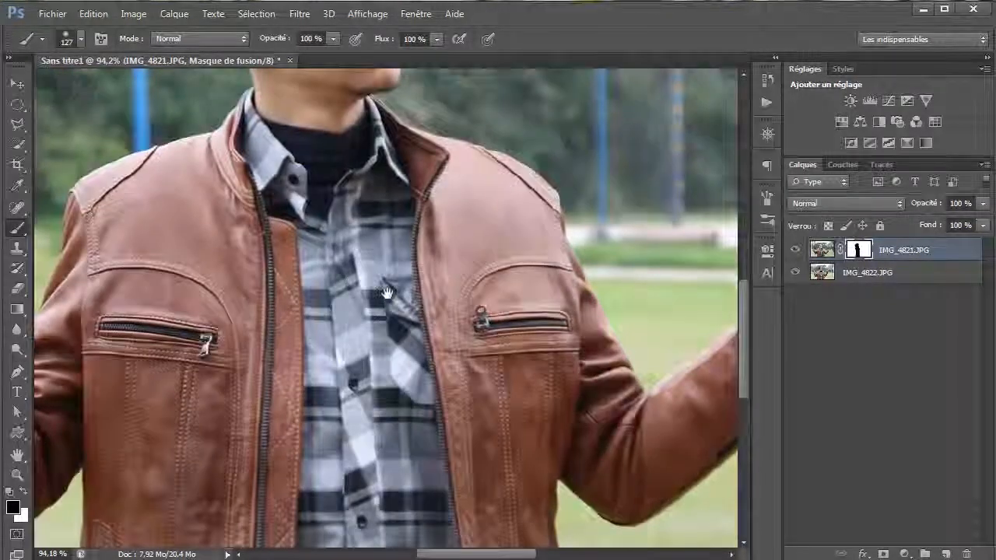
{"action": "scroll", "coordinate": [383, 429], "scroll_direction": "down", "scroll_amount": 6}
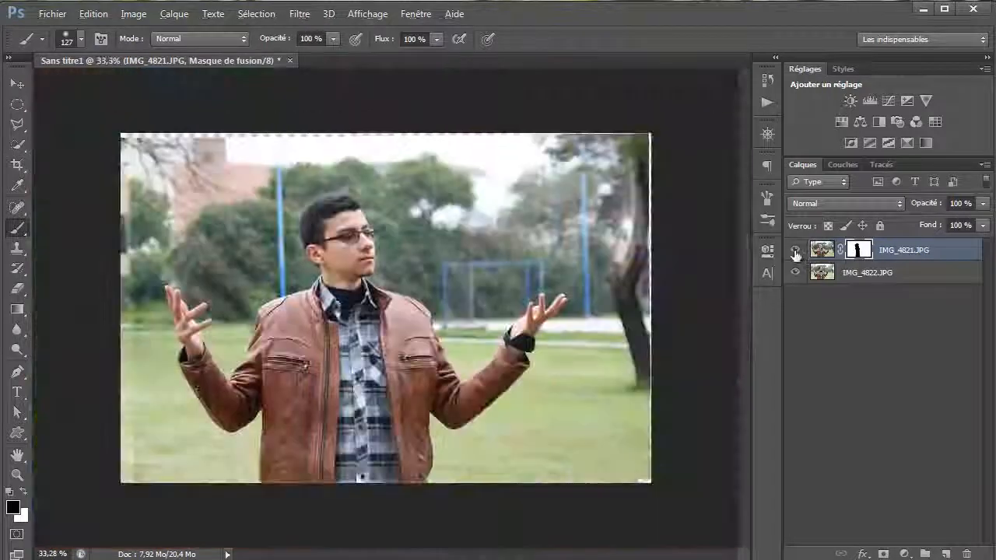
{"action": "left_click", "coordinate": [795, 251]}
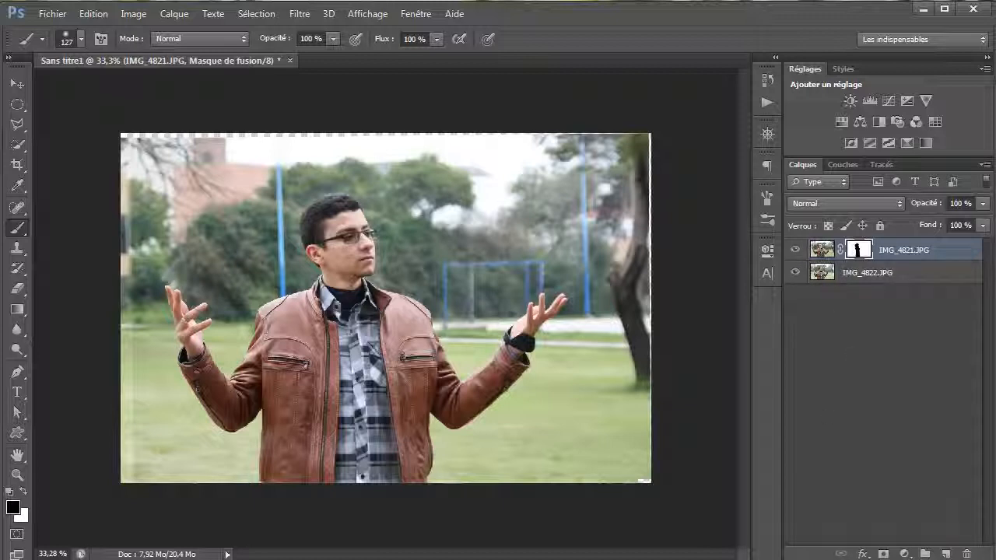
Crop the composite slightly on all four sides to remove the transparent strip and the uneven borders, and fit the image in view.
{"action": "left_click", "coordinate": [16, 83]}
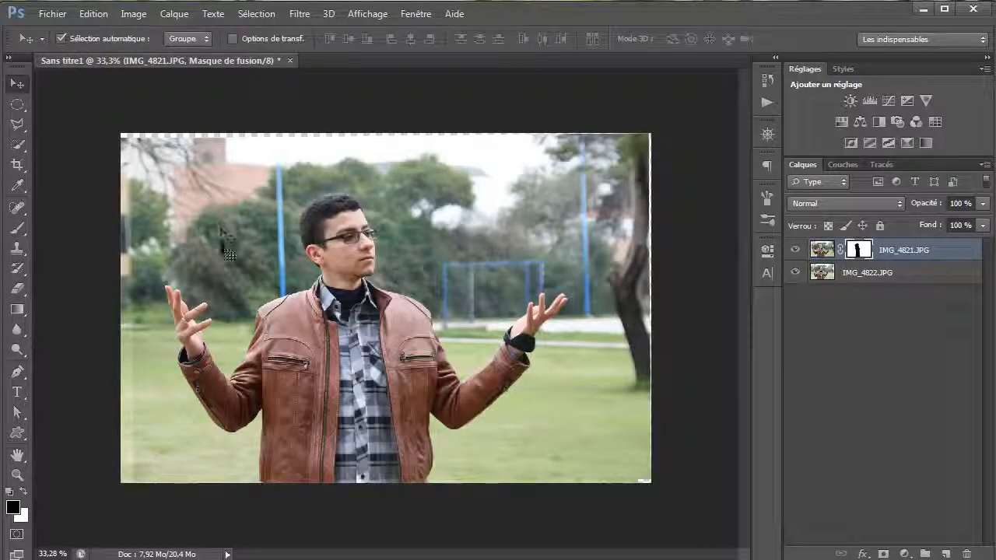
{"action": "key", "text": "c"}
{"action": "left_click_drag", "start_coordinate": [385, 133], "coordinate": [385, 148]}
{"action": "left_click_drag", "start_coordinate": [121, 314], "coordinate": [131, 319]}
{"action": "left_click_drag", "start_coordinate": [401, 488], "coordinate": [400, 472]}
{"action": "left_click_drag", "start_coordinate": [658, 350], "coordinate": [639, 343]}
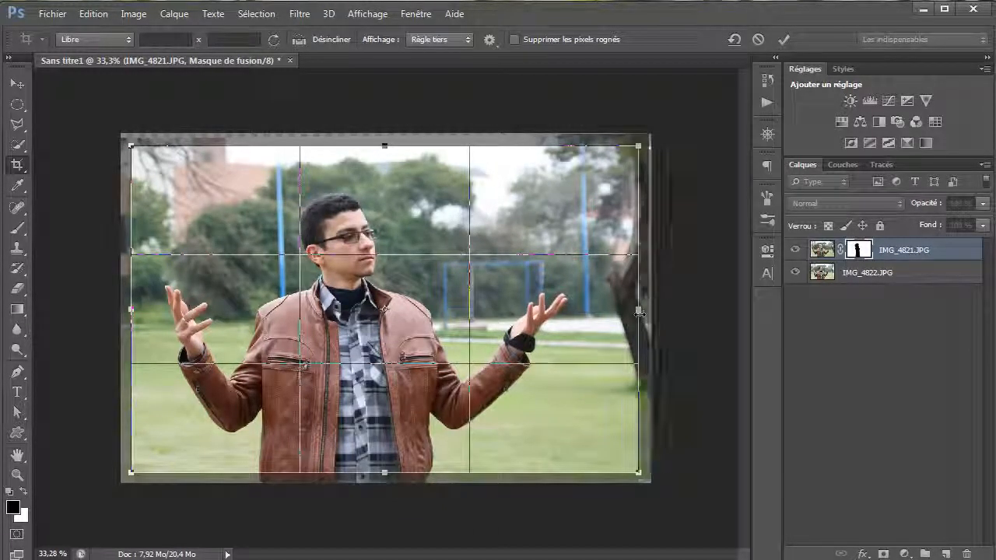
{"action": "key", "text": "Return"}
{"action": "key", "text": "ctrl+0"}
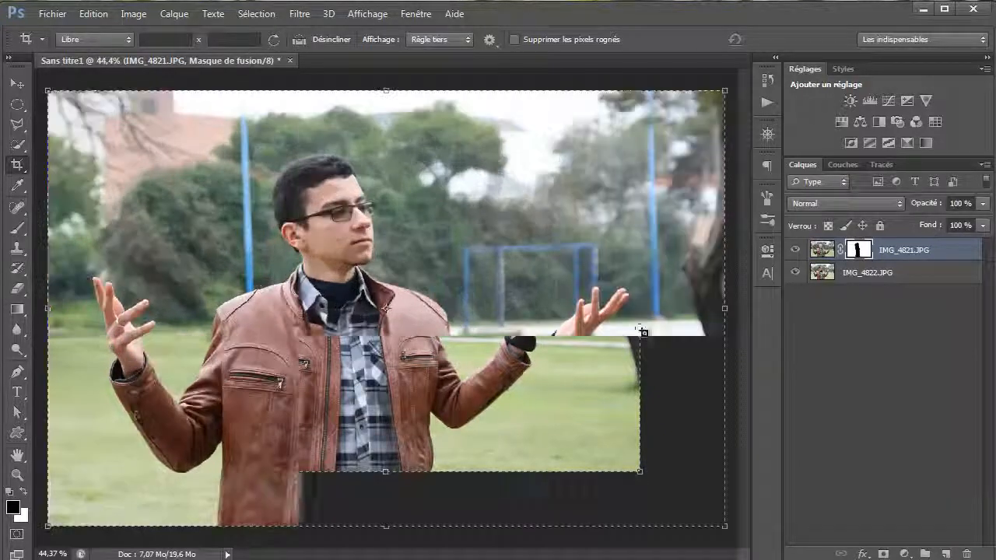
{"action": "left_click", "coordinate": [17, 83]}
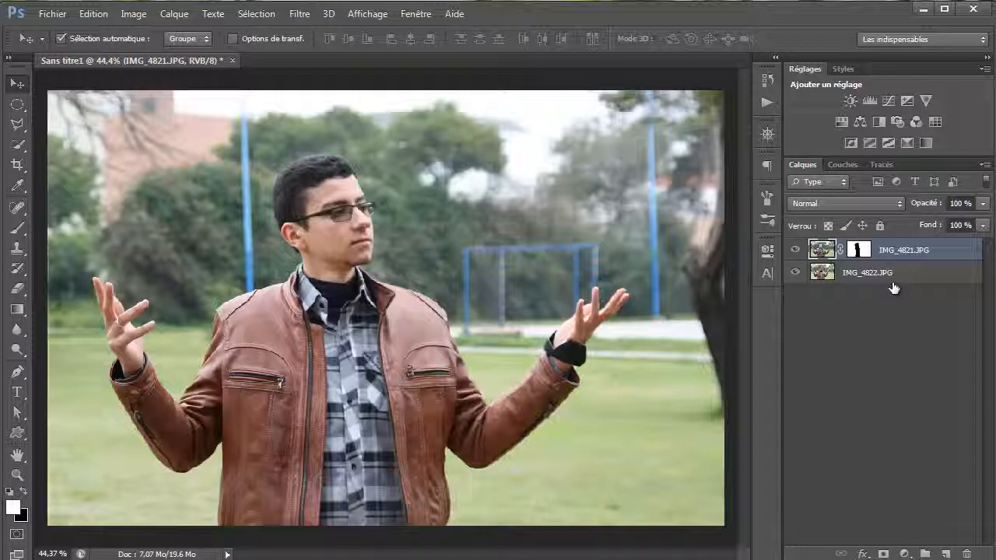
Add a Levels adjustment layer above IMG_4821.JPG with the black input at 13 and the white input at 229.
{"action": "left_click", "coordinate": [874, 98]}
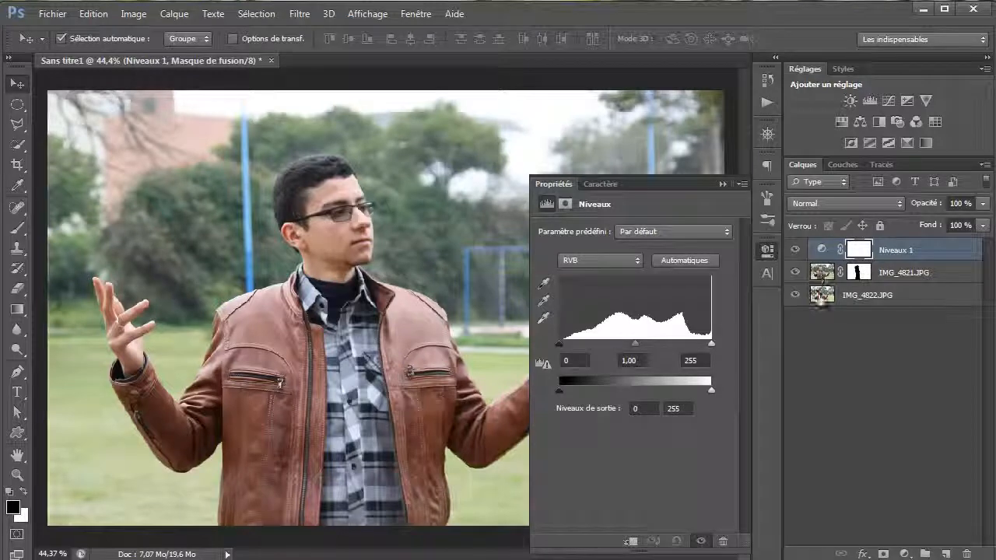
{"action": "left_click_drag", "start_coordinate": [560, 348], "coordinate": [569, 348]}
{"action": "left_click_drag", "start_coordinate": [706, 345], "coordinate": [697, 346]}
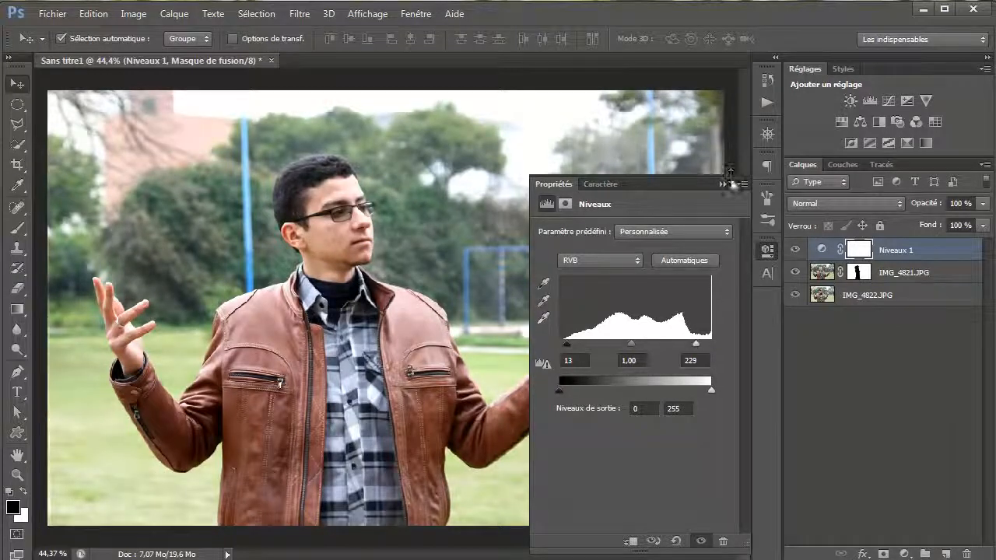
{"action": "left_click", "coordinate": [723, 183]}
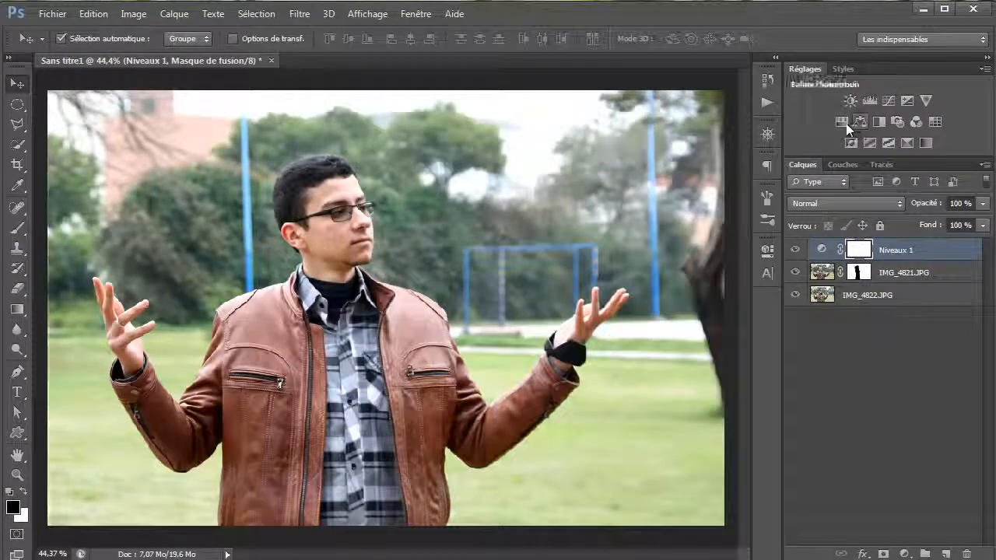
Add a Hue/Saturation adjustment layer above the Levels layer and raise the saturation slightly.
{"action": "left_click", "coordinate": [858, 122]}
{"action": "left_click_drag", "start_coordinate": [635, 320], "coordinate": [649, 323]}
{"action": "left_click", "coordinate": [723, 184]}
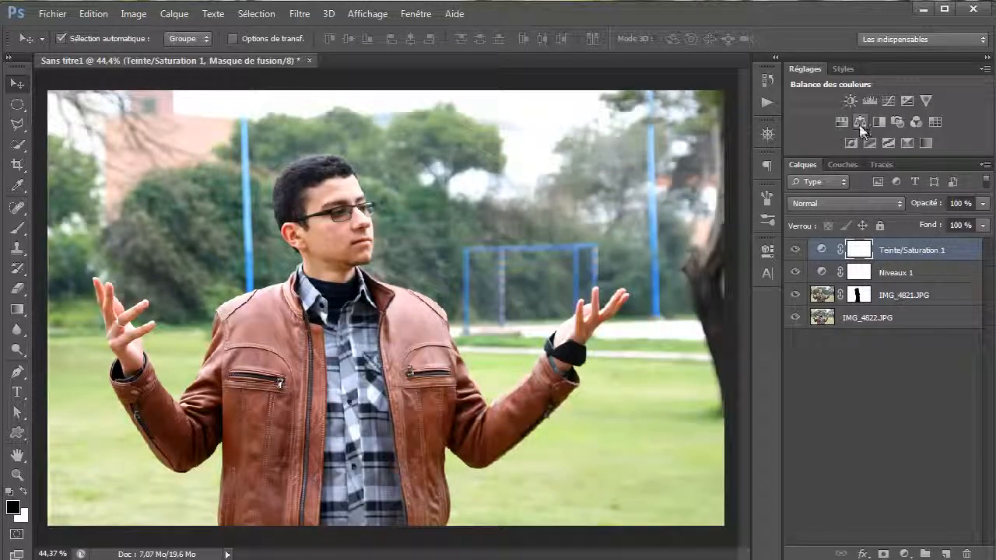
Add a Color Balance adjustment layer and shift the highlights (Tons clairs) toward yellow, with the yellow-blue value at -13.
{"action": "left_click", "coordinate": [859, 123]}
{"action": "left_click", "coordinate": [629, 228]}
{"action": "left_click", "coordinate": [624, 274]}
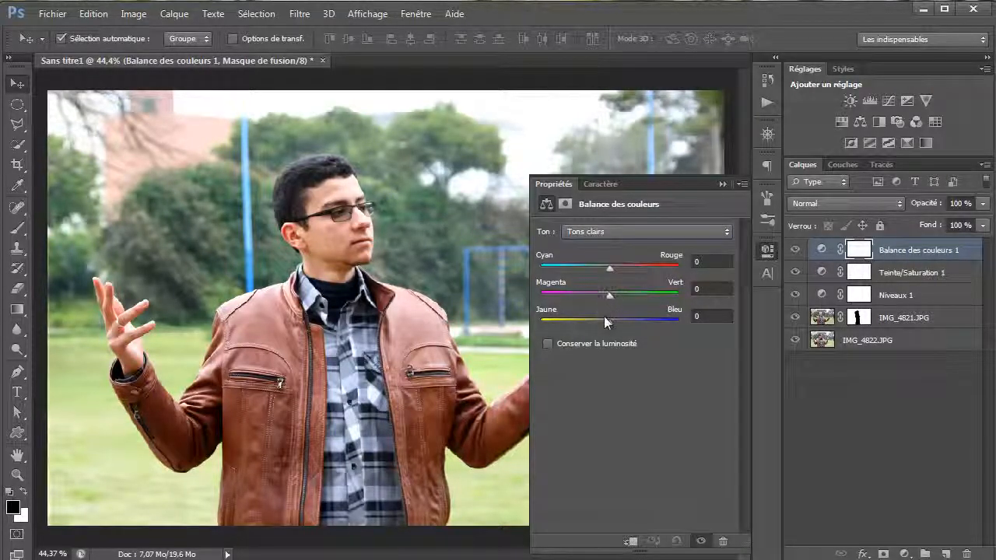
{"action": "left_click_drag", "start_coordinate": [609, 320], "coordinate": [600, 320]}
Shift the color balance of the shadows (Tons foncés) toward blue, with the yellow-blue value at +37.
{"action": "left_click", "coordinate": [617, 230]}
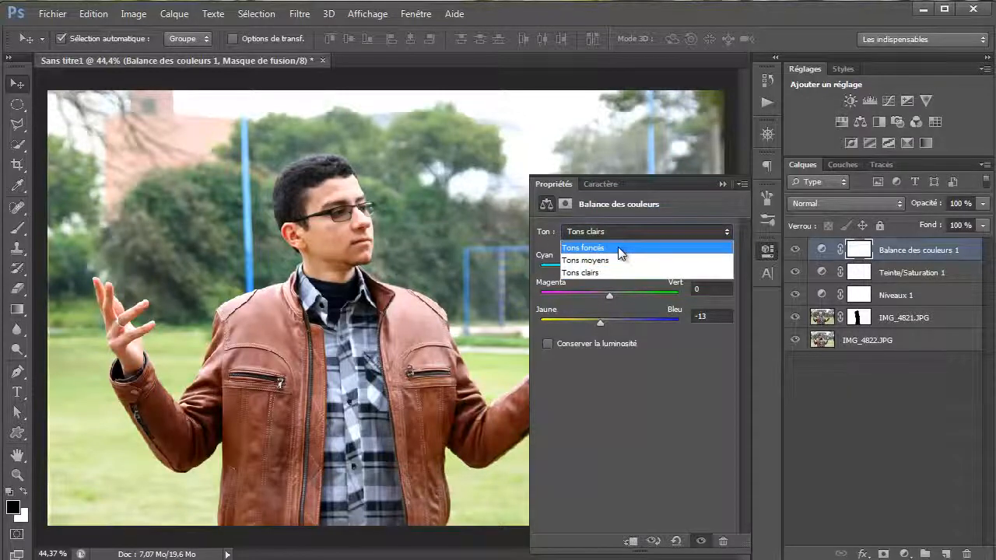
{"action": "left_click", "coordinate": [618, 247]}
{"action": "left_click_drag", "start_coordinate": [610, 321], "coordinate": [637, 319]}
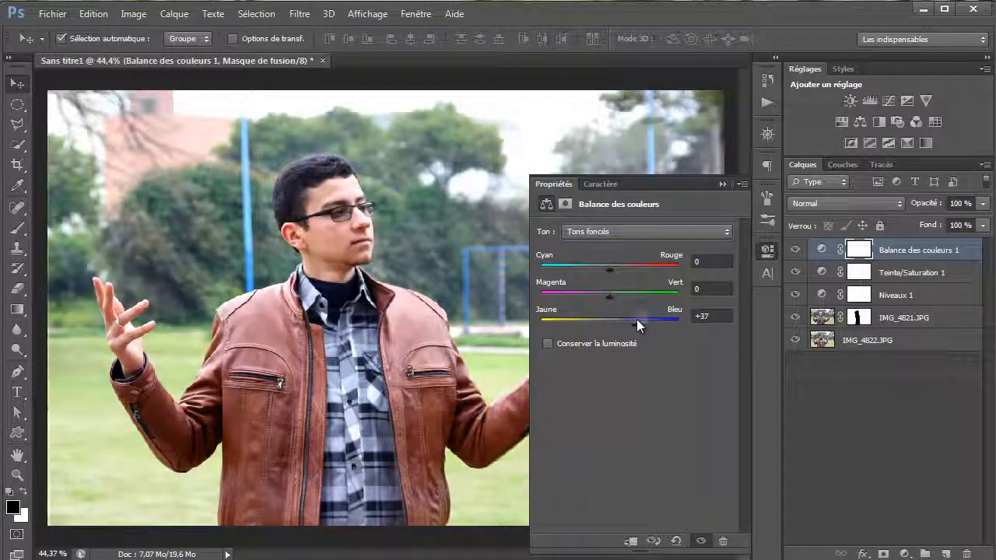
{"action": "left_click", "coordinate": [722, 184]}
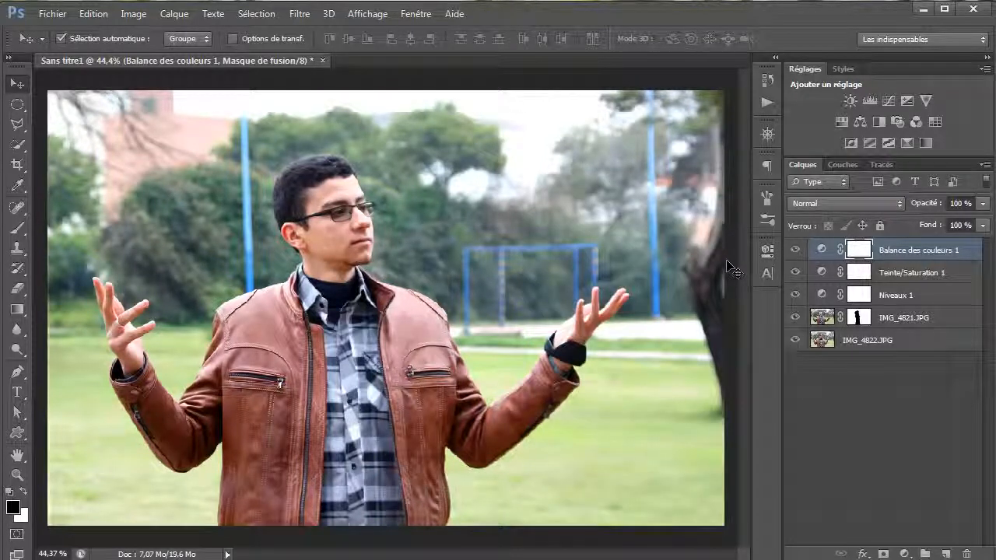